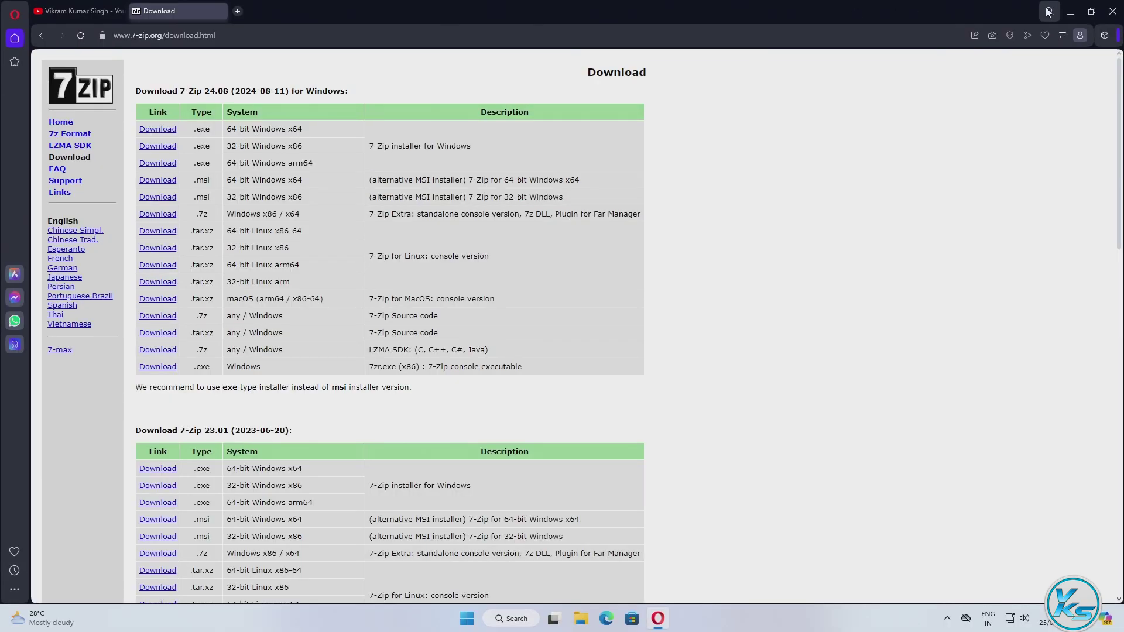
Check the computer's system type in the About properties of This PC, and close the settings window.
click(1067, 12)
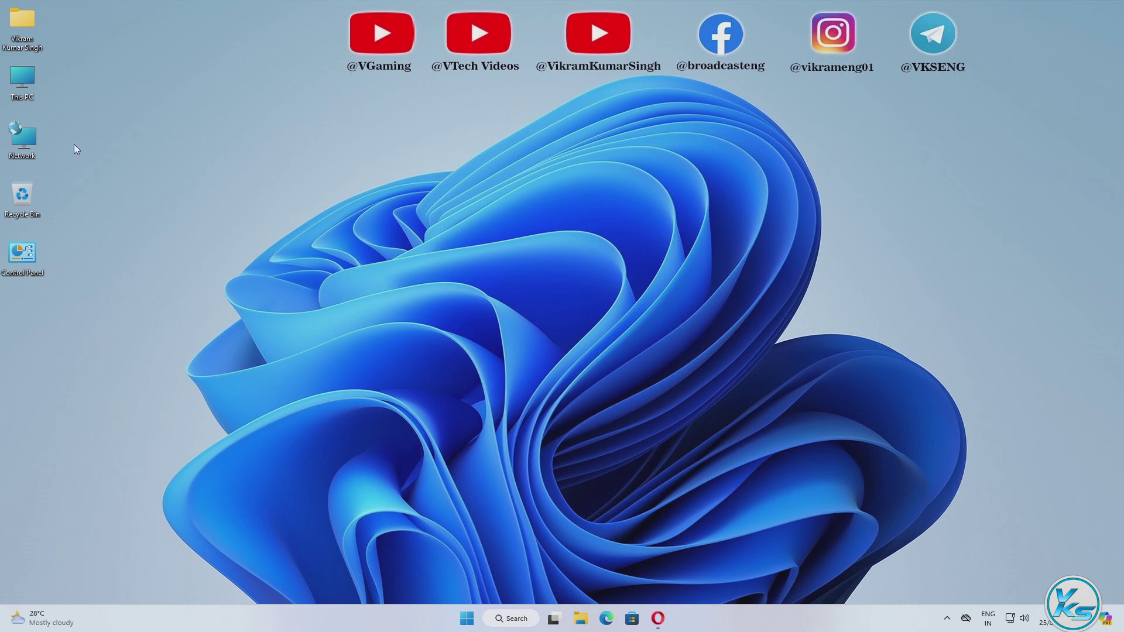
right_click(18, 85)
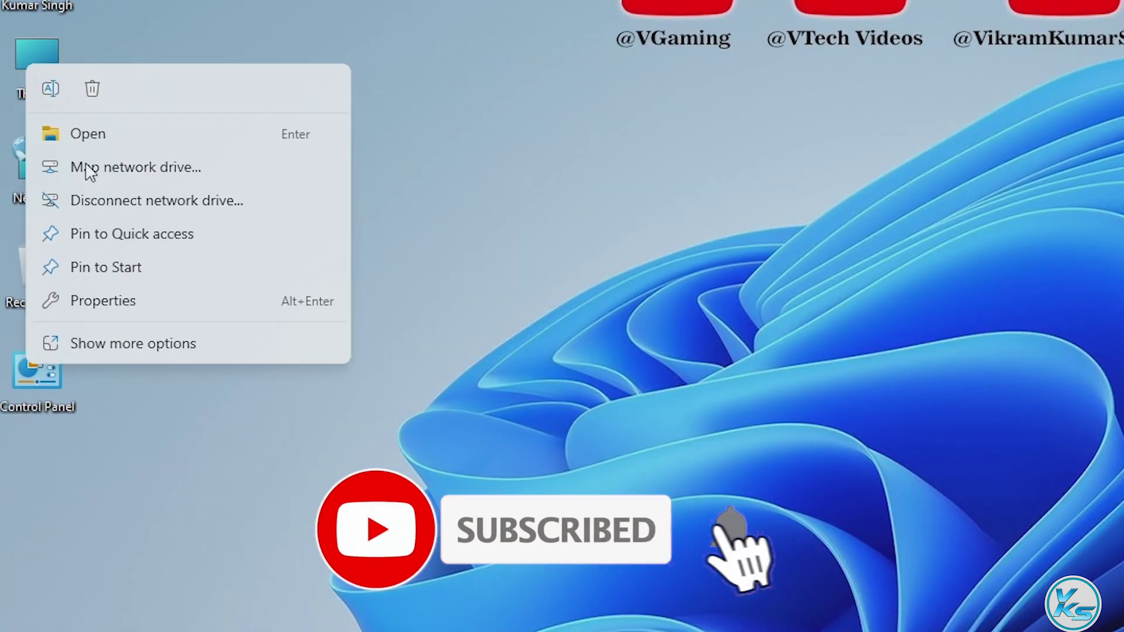
click(72, 213)
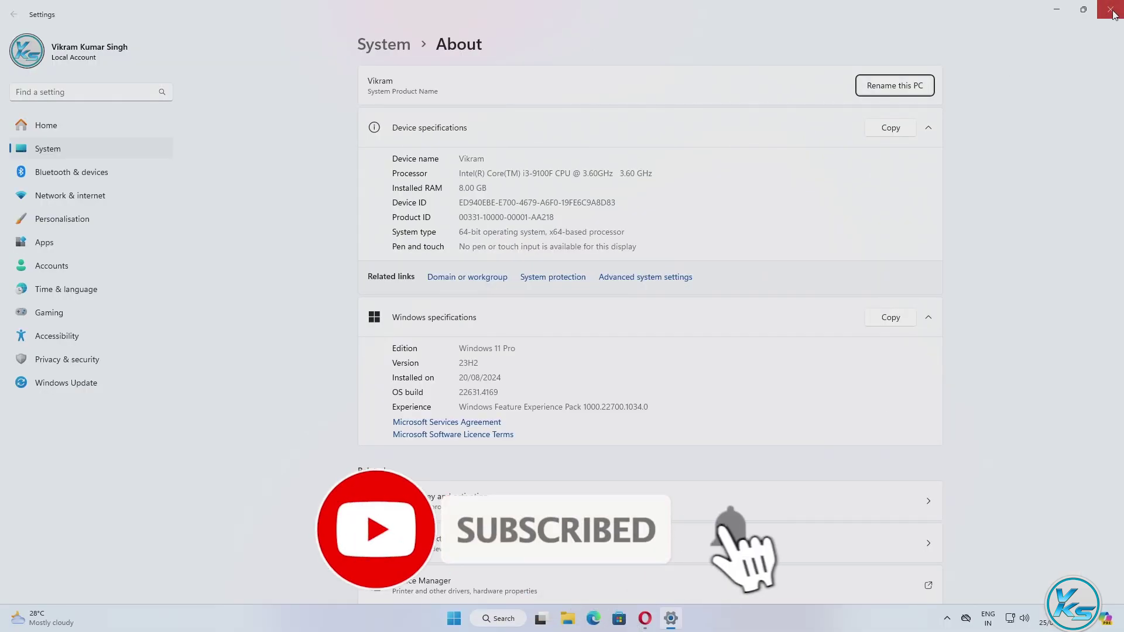
click(1111, 11)
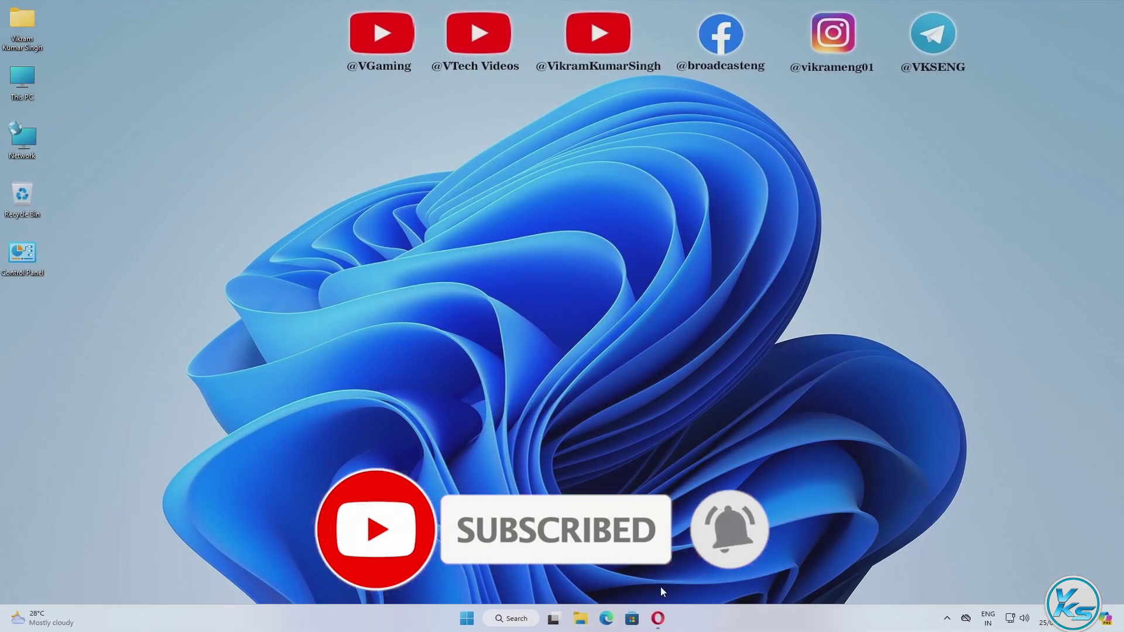
Switch to Opera, download the 7-Zip 24.08 .exe installer for 64-bit Windows x64, and save it to the Desktop as 7z2408-x64.
click(657, 616)
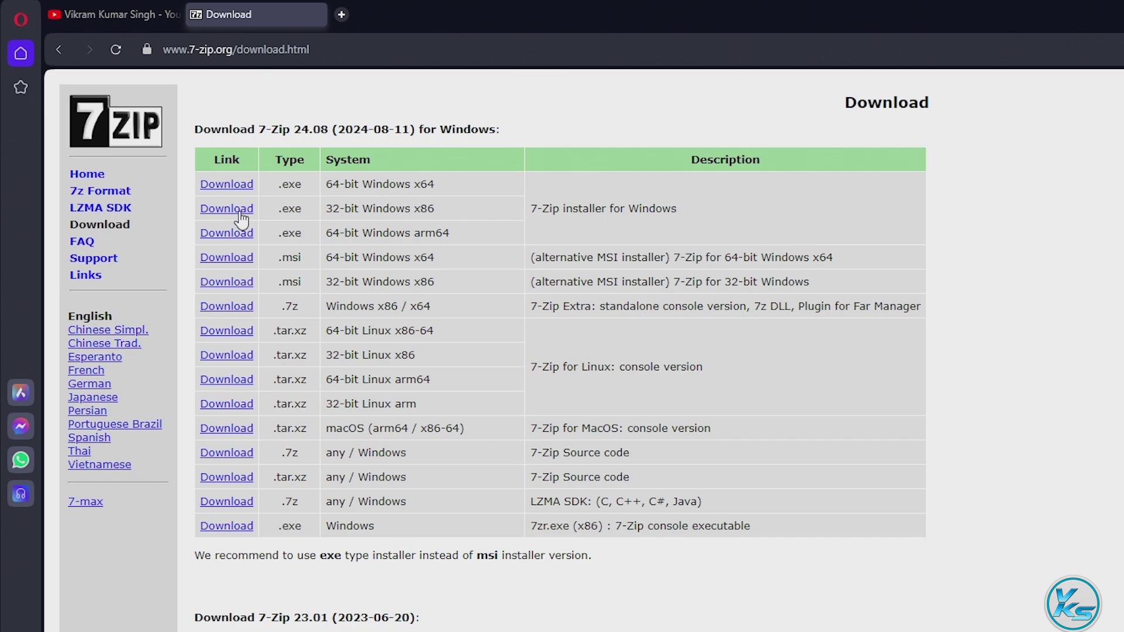
click(229, 188)
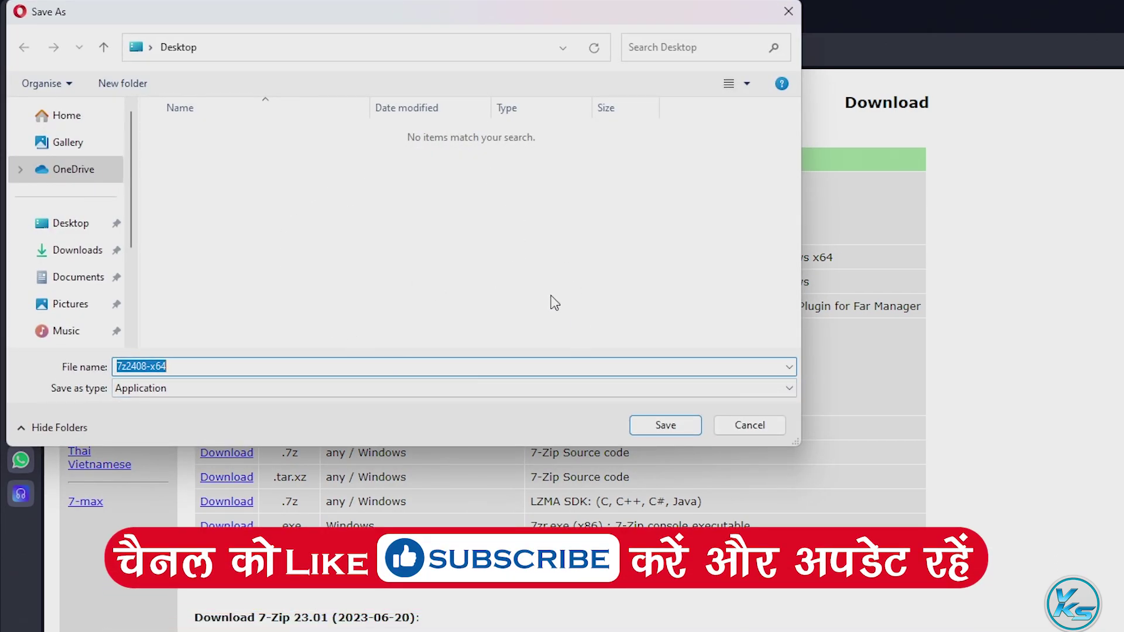
click(649, 427)
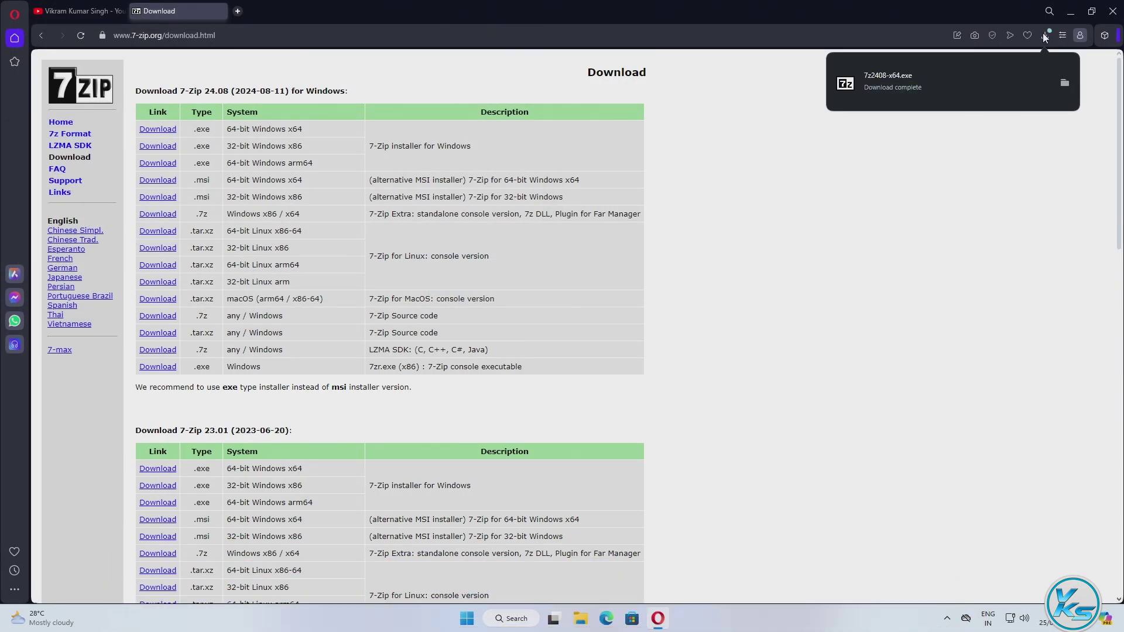
click(1068, 12)
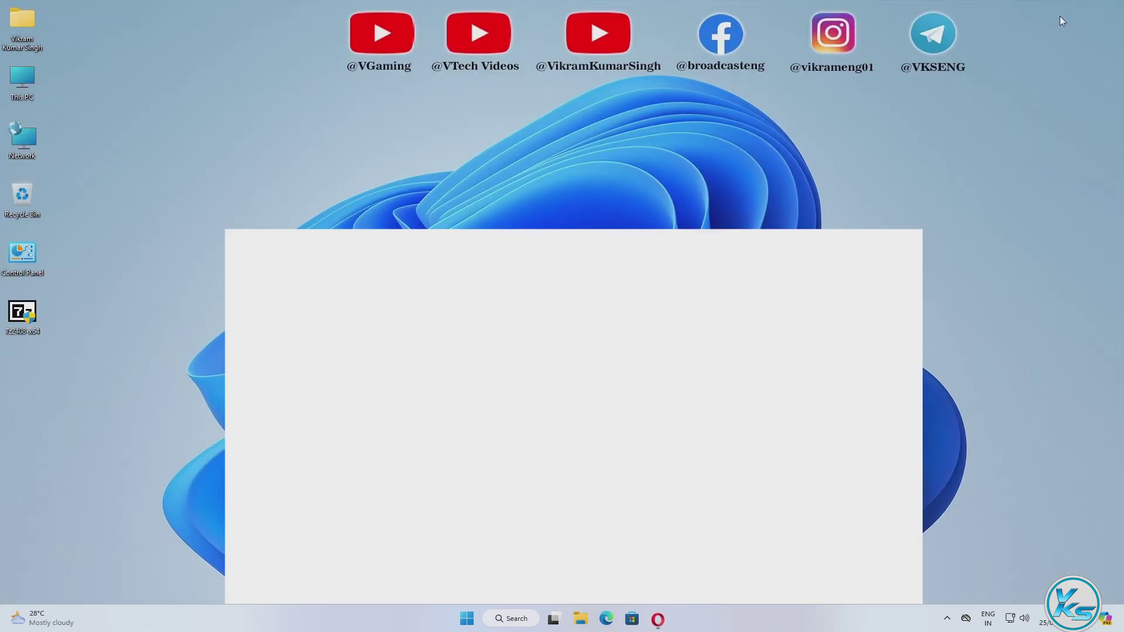
Move the 7z2408-x64 installer away from the other desktop icons and unblock the file in its properties.
drag(34, 316, 199, 96)
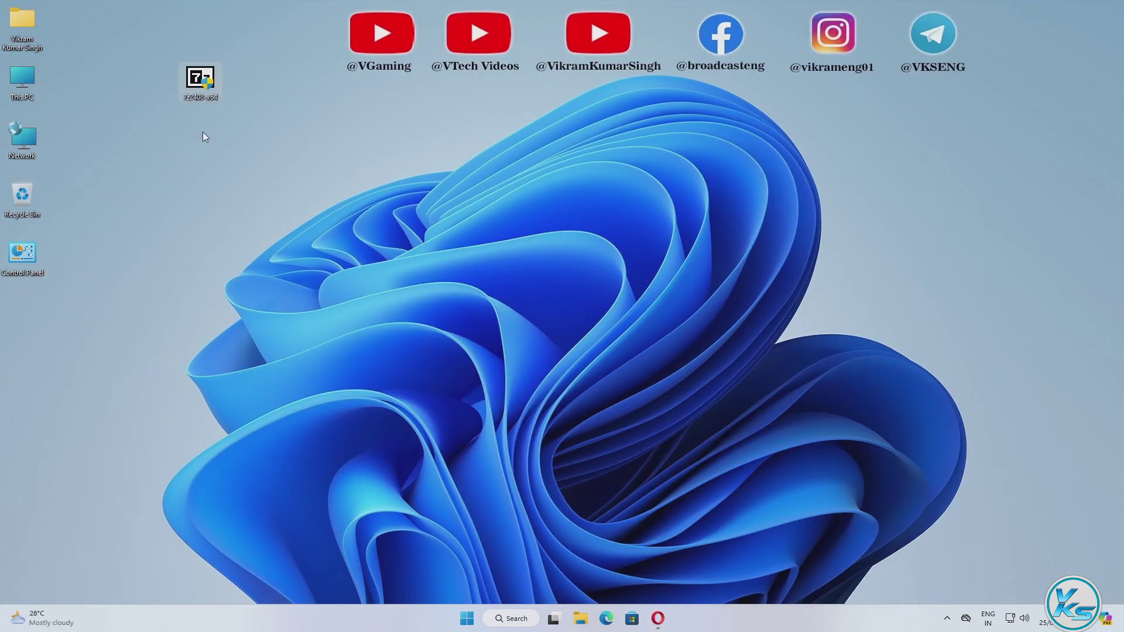
right_click(197, 83)
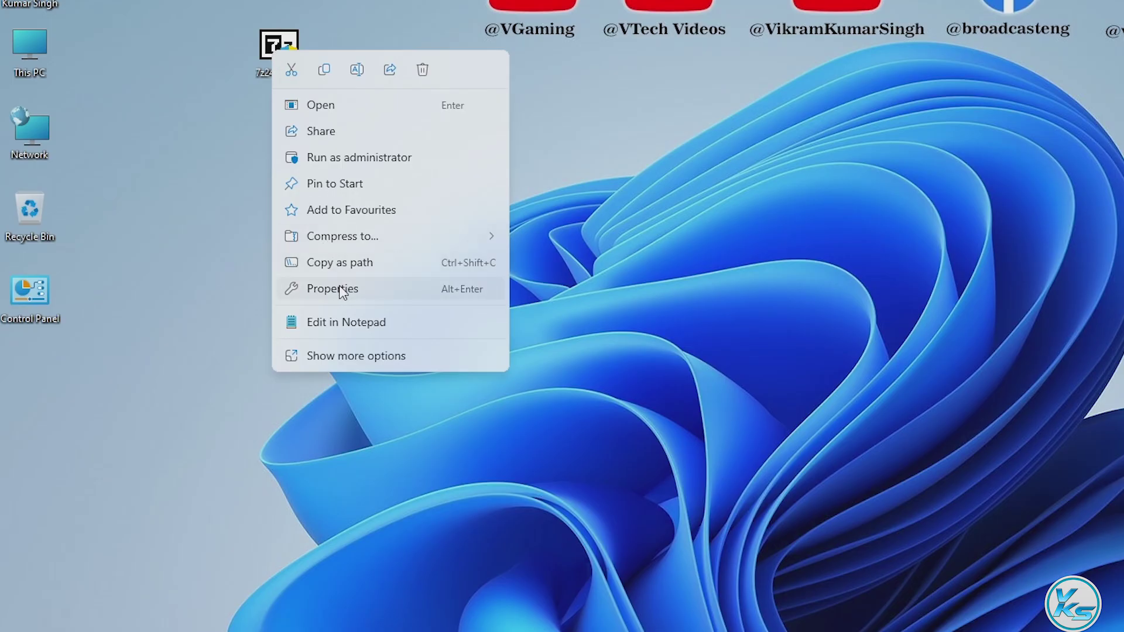
click(342, 290)
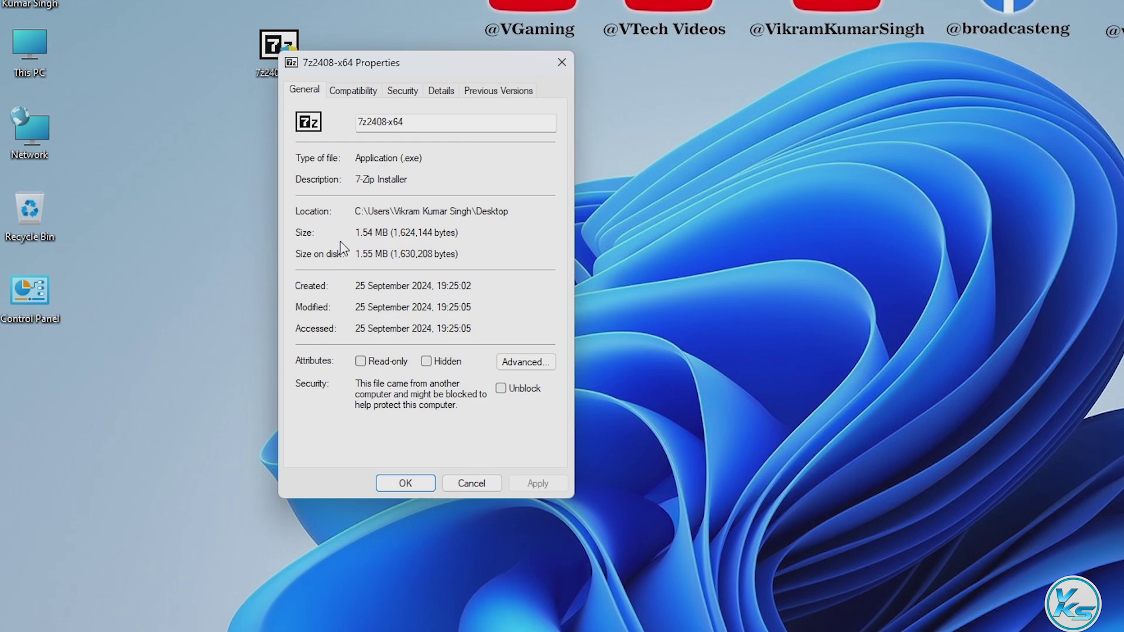
click(511, 395)
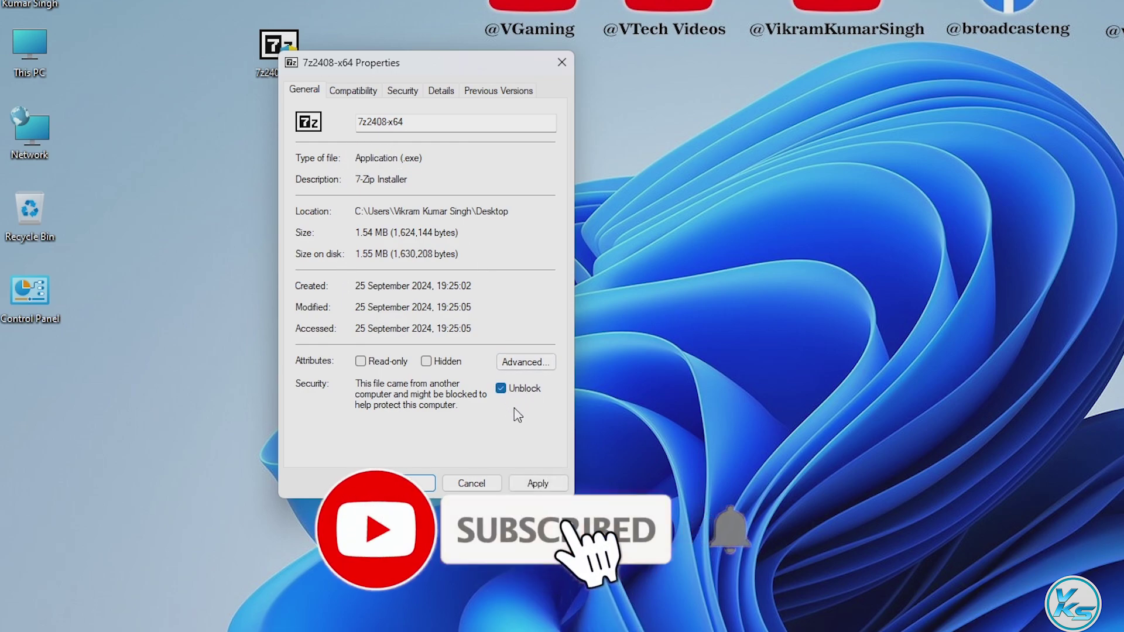
click(537, 484)
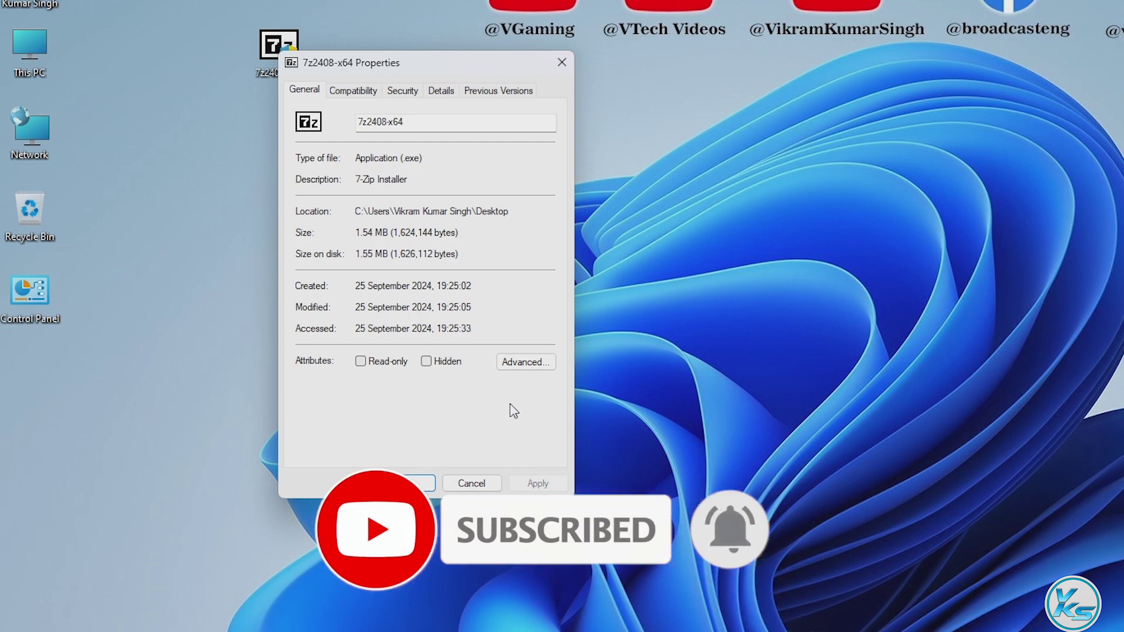
click(404, 484)
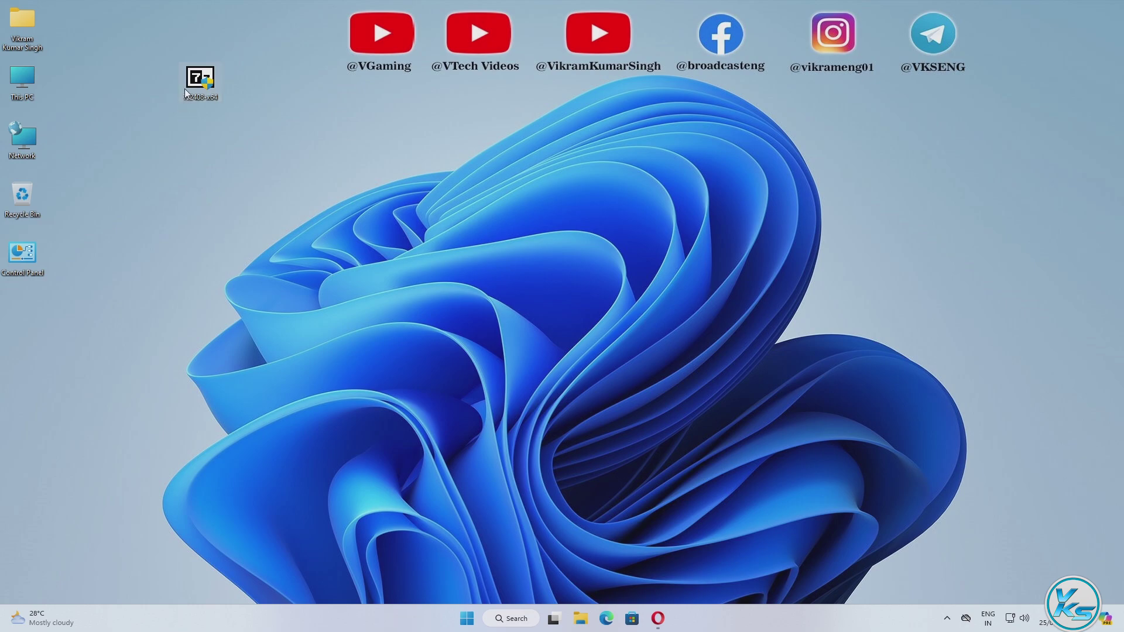
Run the 7z2408-x64 installer as administrator and allow it to make changes to the device.
mouse_move(193, 87)
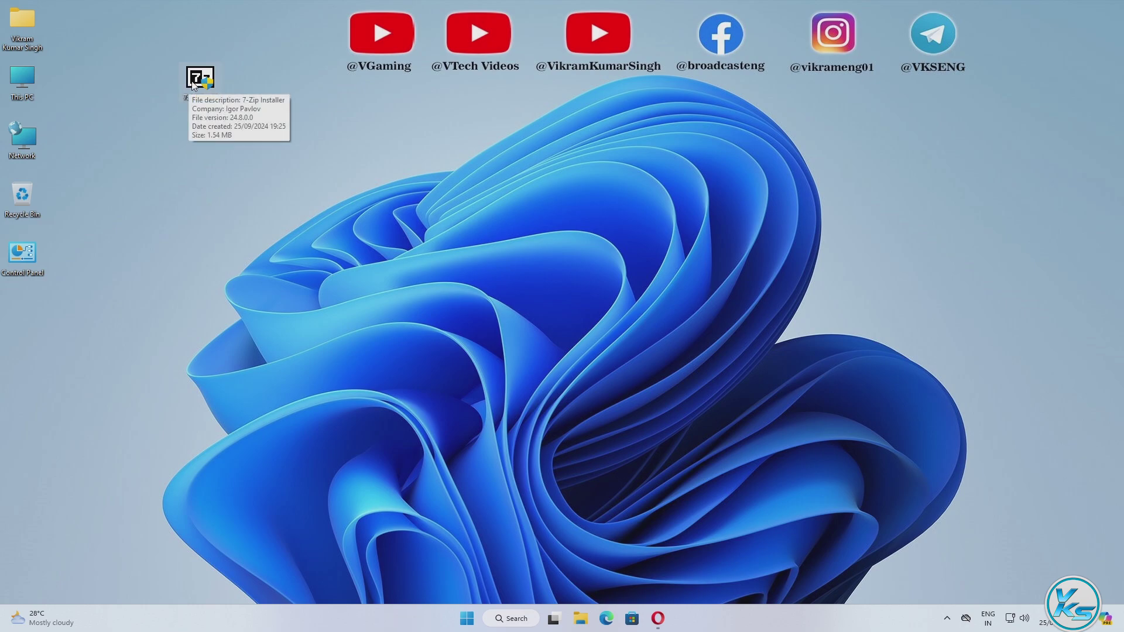
right_click(193, 87)
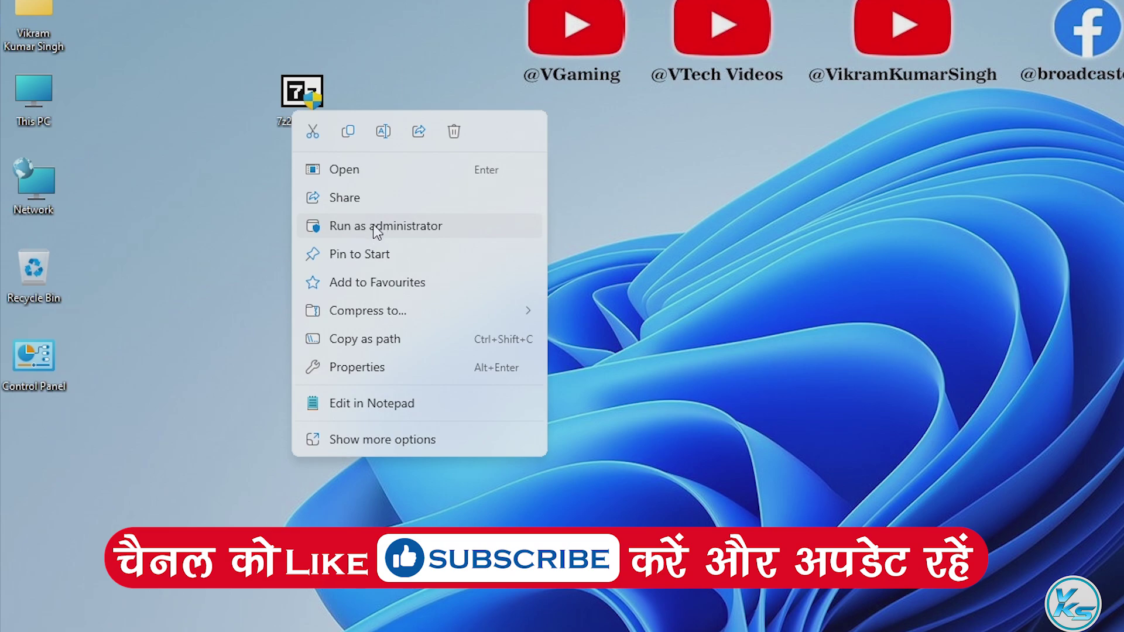
click(374, 227)
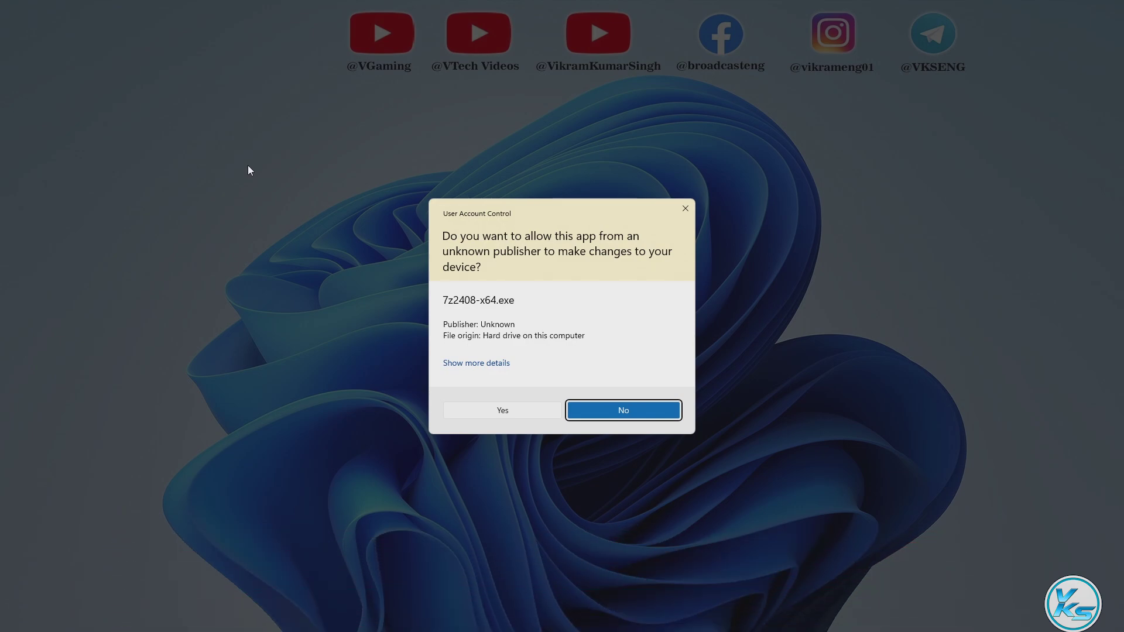
click(493, 412)
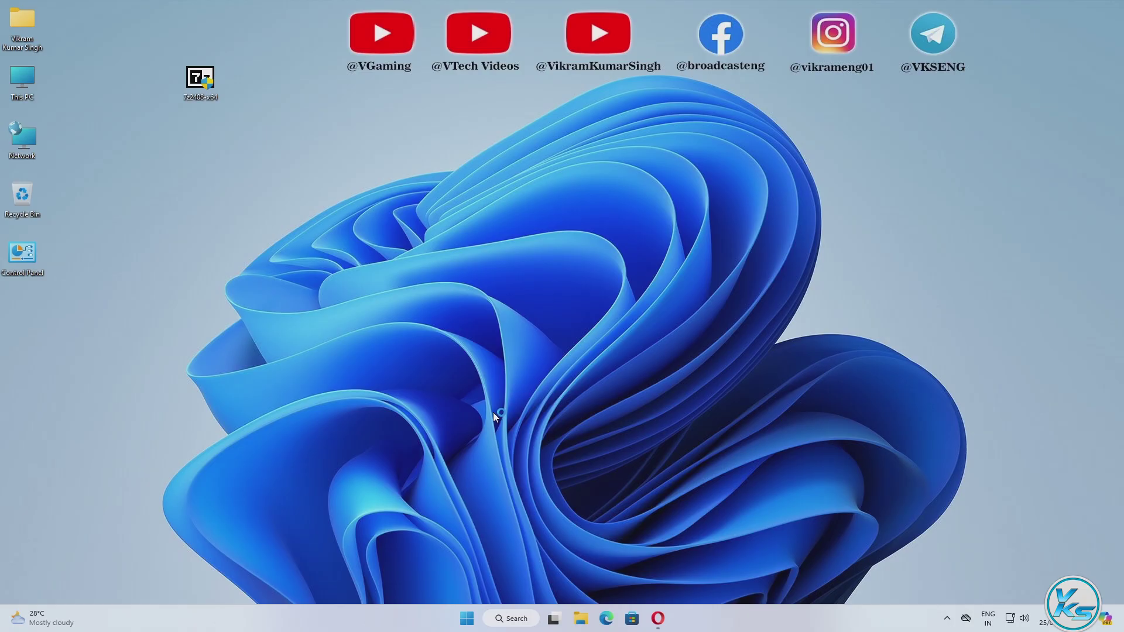
Install 7-Zip 24.08 (x64) in the destination folder C:\Program Files\7-Zip\ and close the setup window.
drag(558, 256, 515, 98)
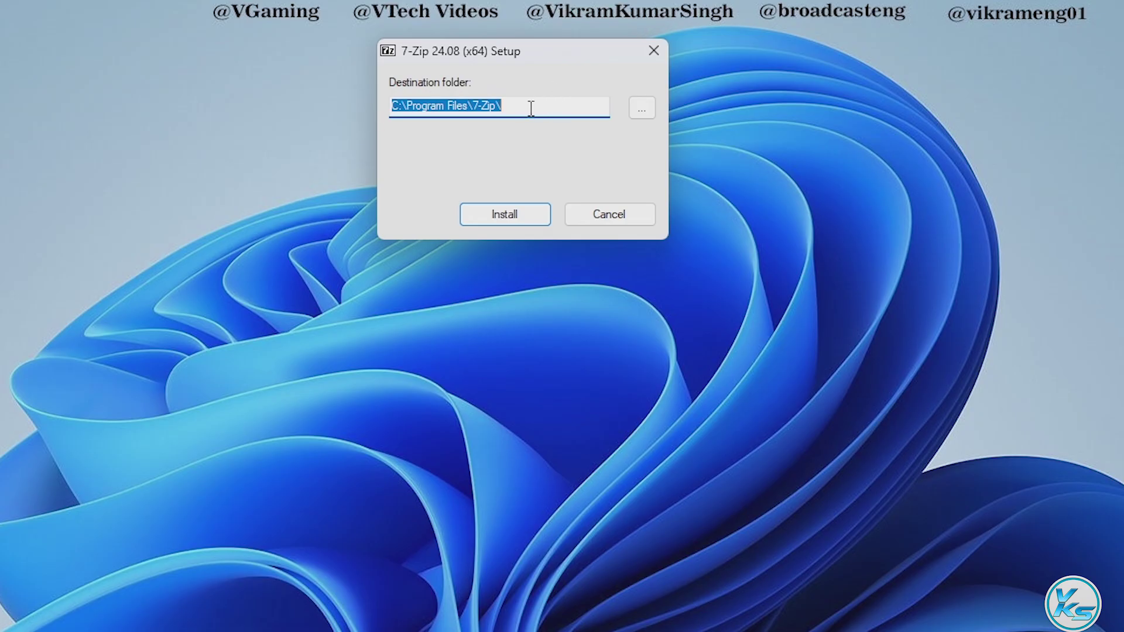
click(641, 108)
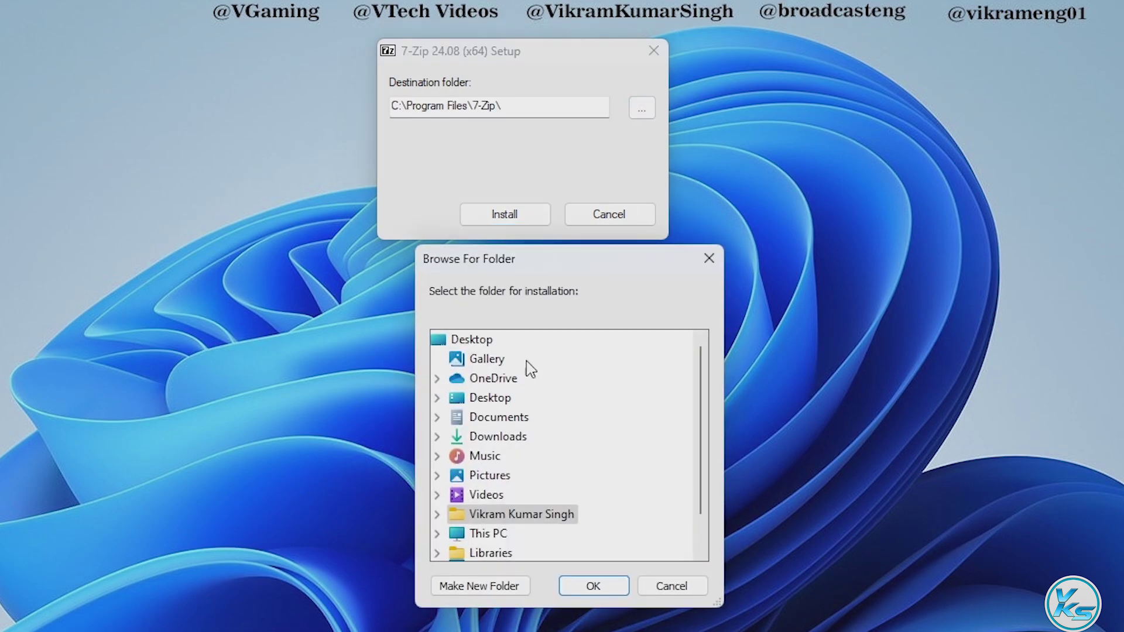
click(654, 587)
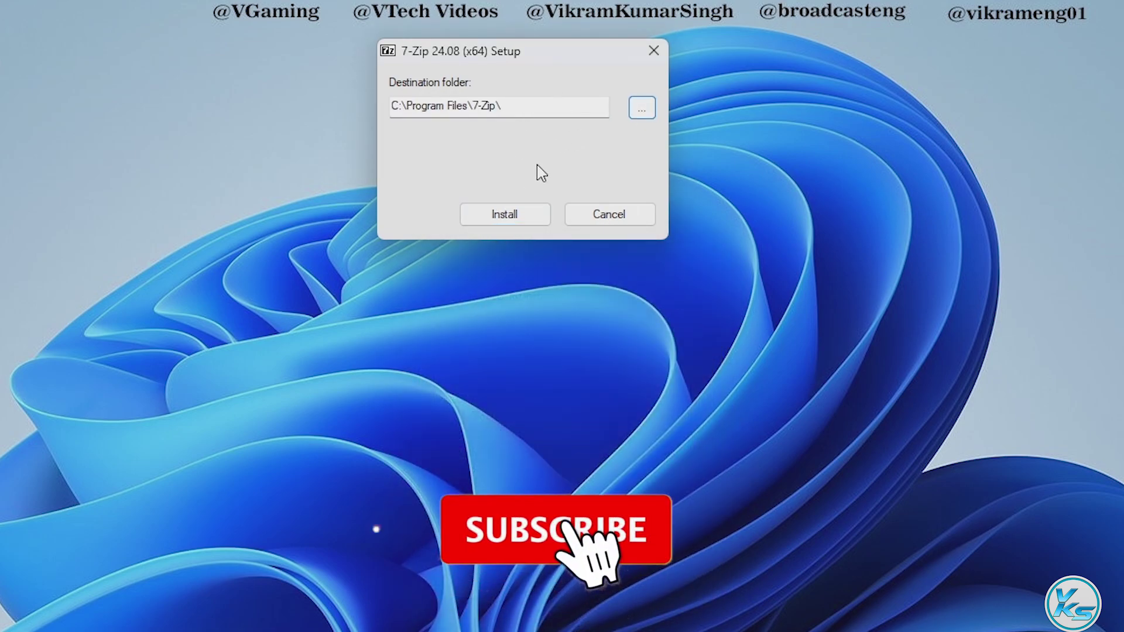
click(505, 221)
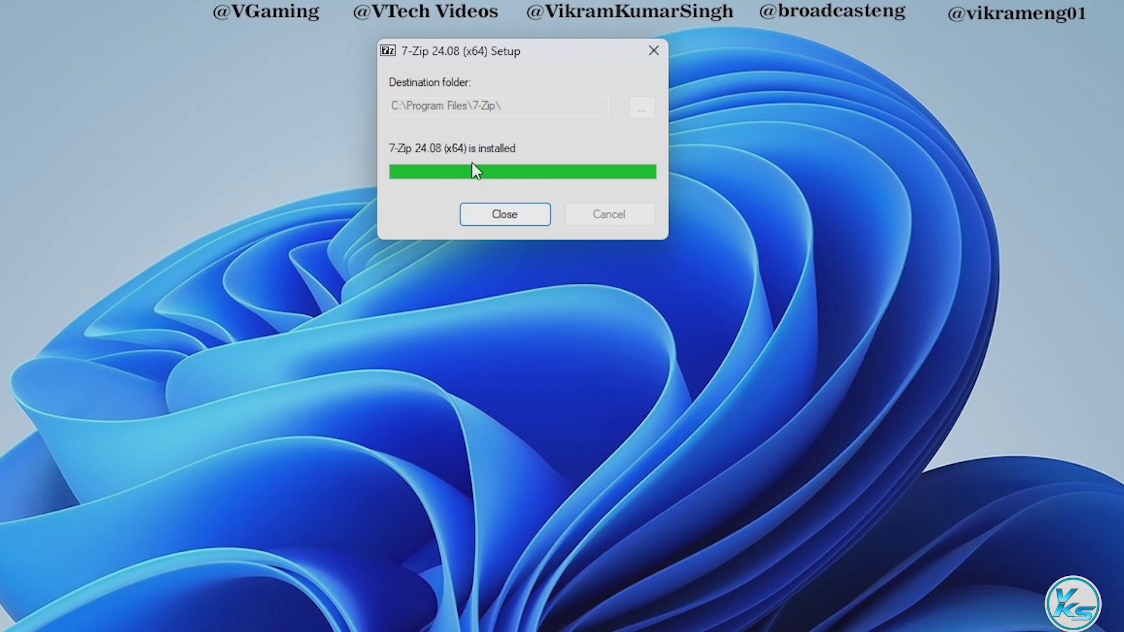
click(500, 216)
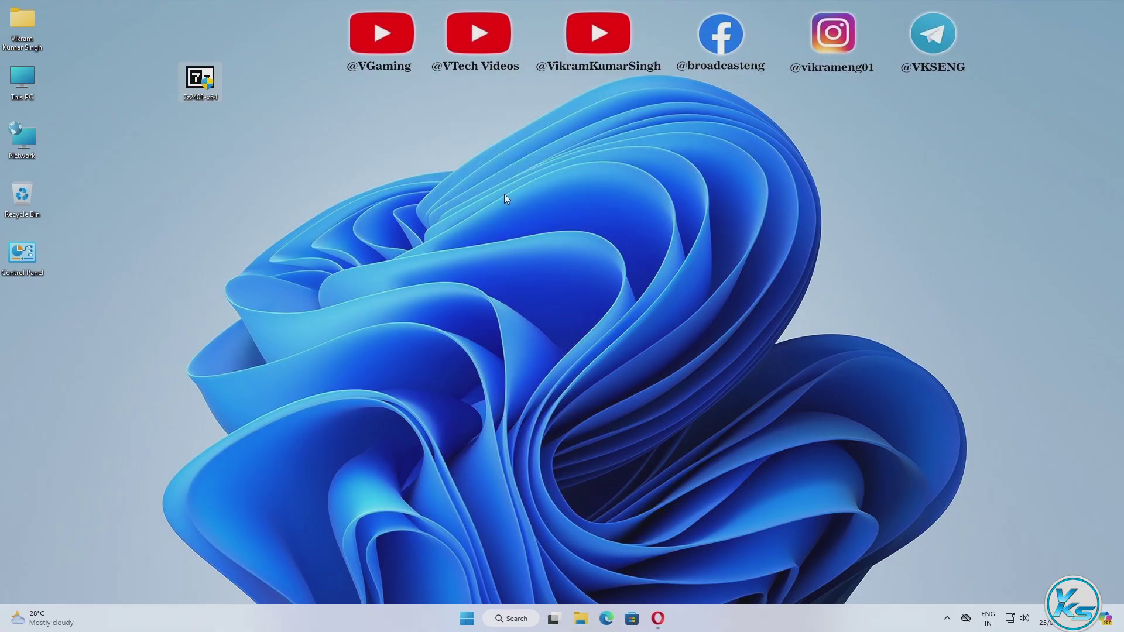
Permanently delete the 7z2408-x64 installer from the desktop.
drag(146, 30, 241, 195)
key(shift+Delete)
key(Return)
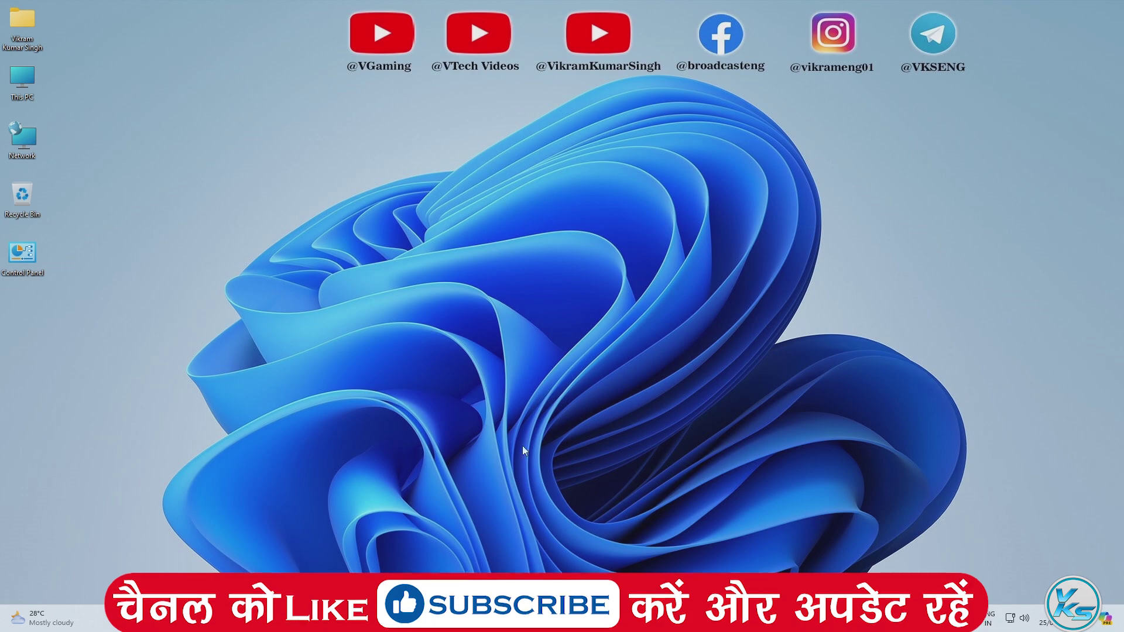
Search the installed apps for "7z", open 7-Zip File Manager to check it, and close it again.
click(465, 616)
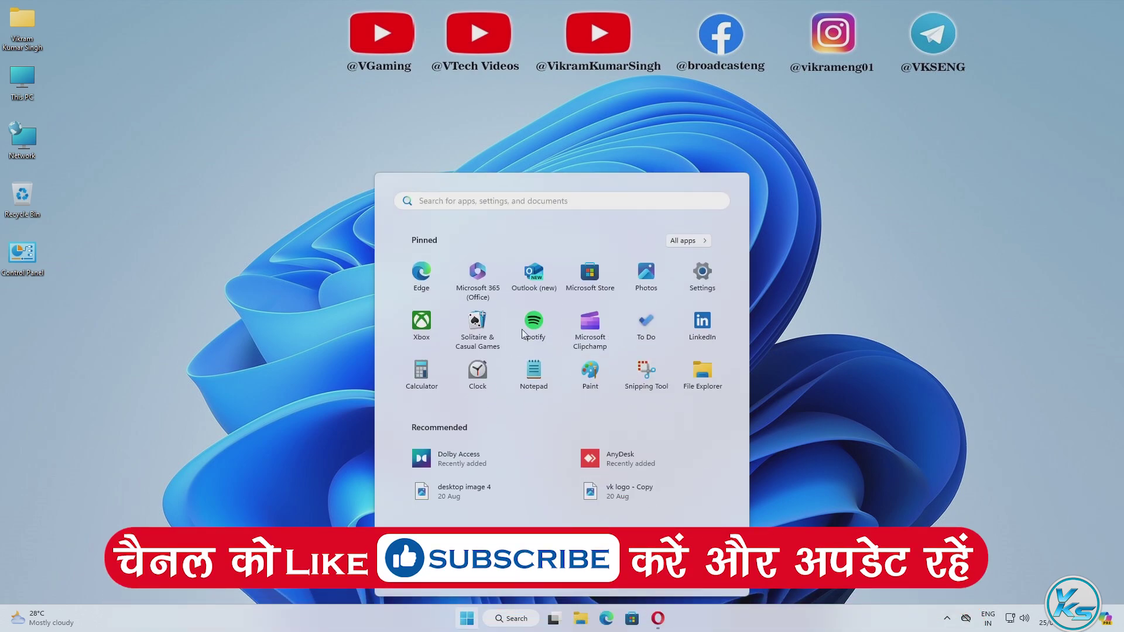
text(7z)
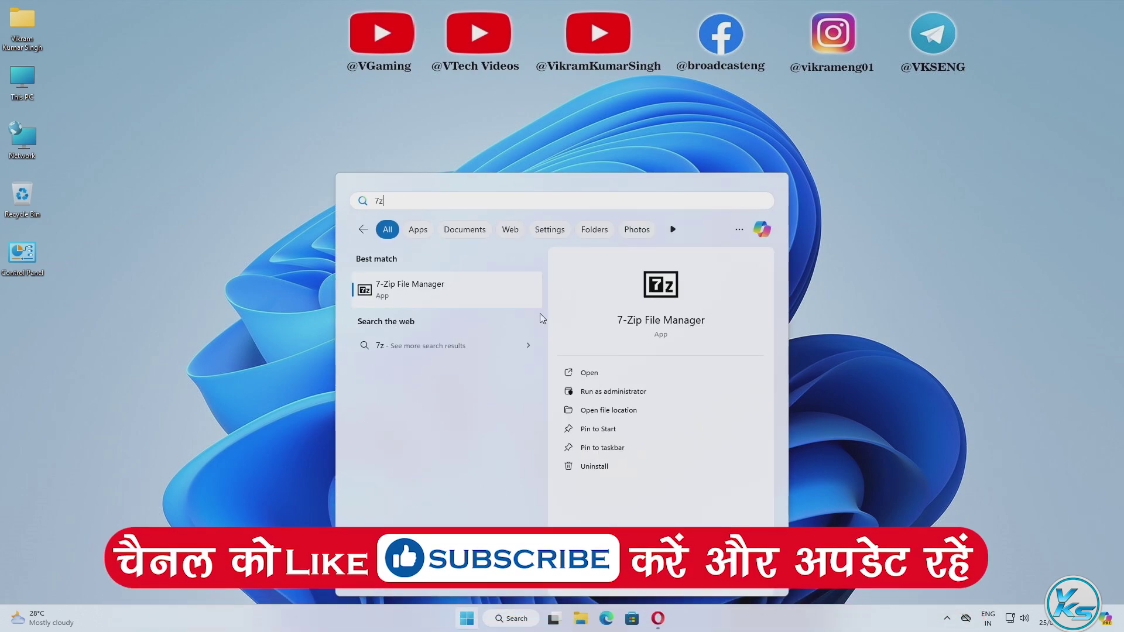
click(467, 287)
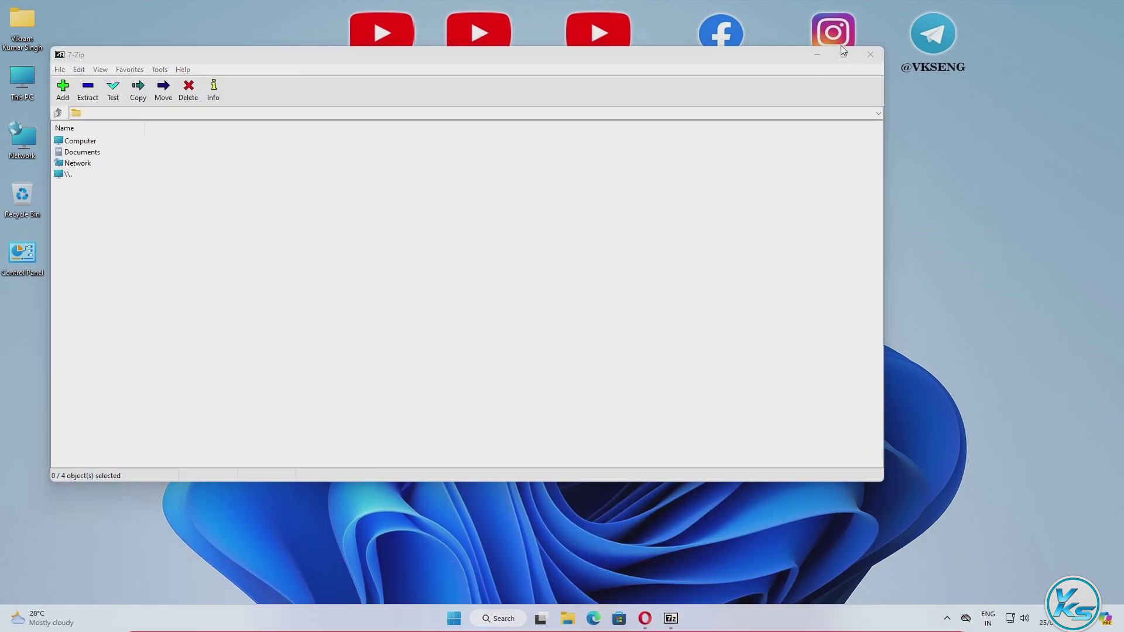
click(870, 55)
Create a new folder on the desktop with the default name New folder.
right_click(392, 201)
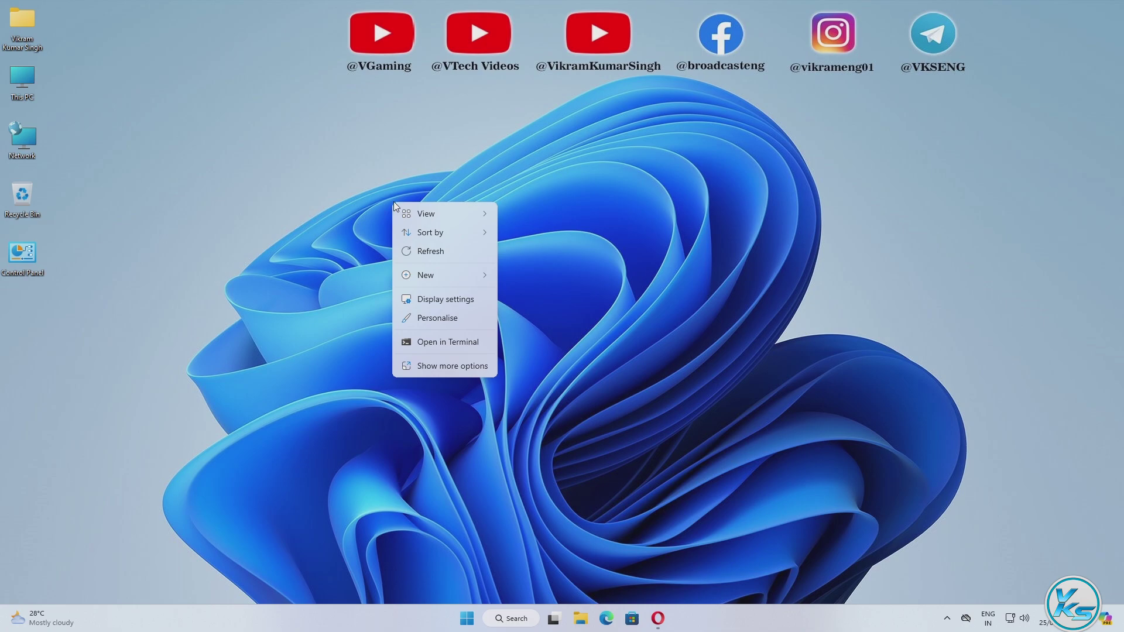
mouse_move(463, 276)
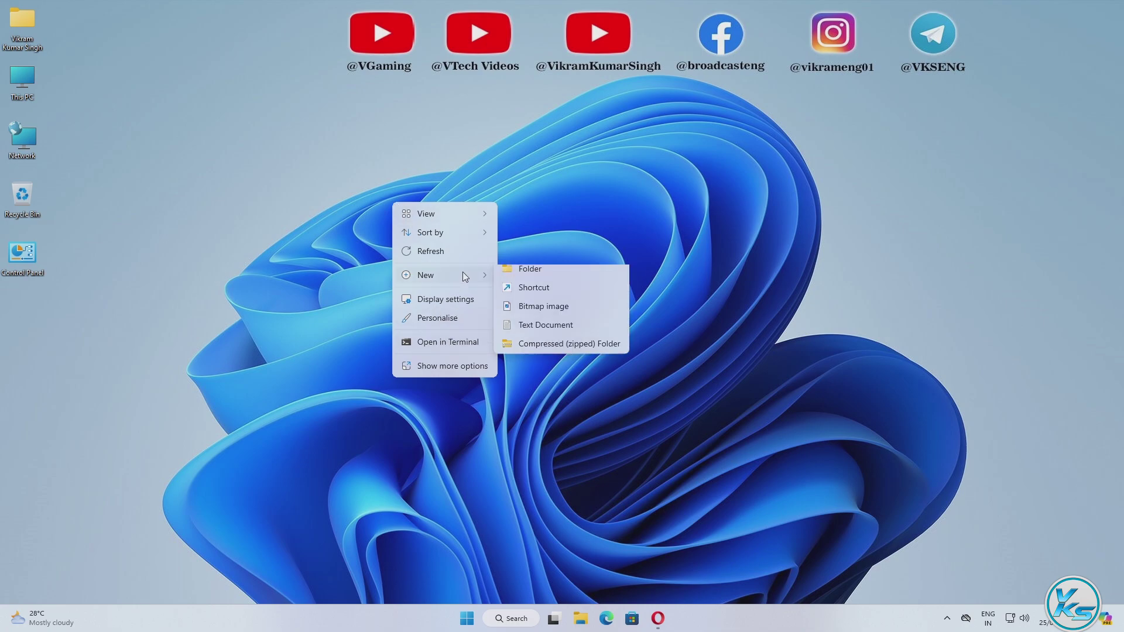
click(500, 276)
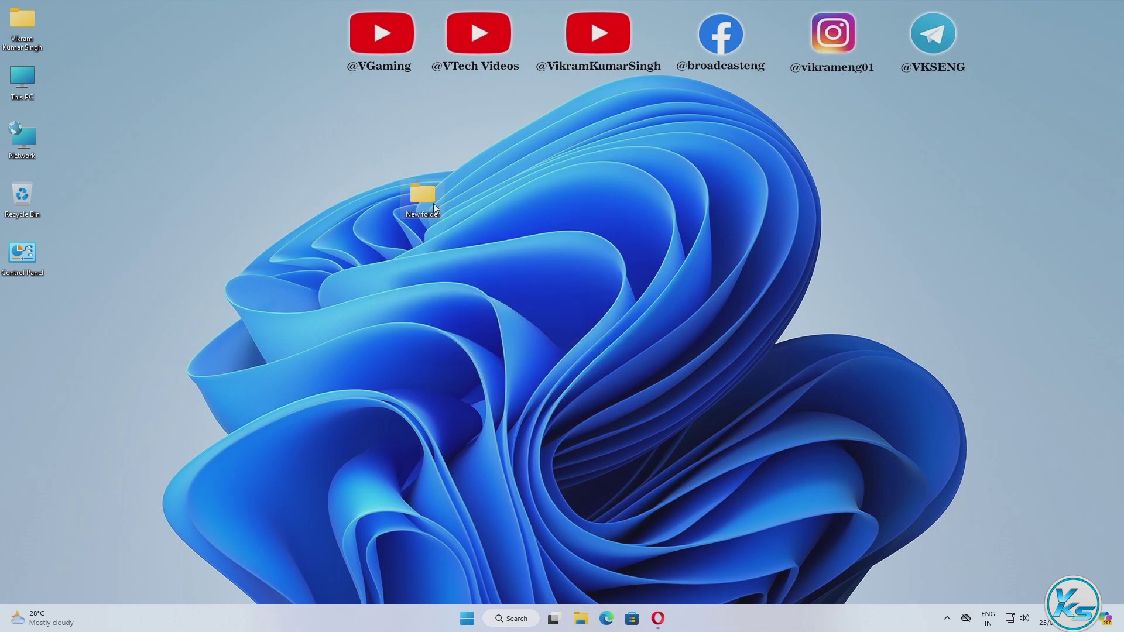
Examine the 7-Zip archive and compression commands offered for the new desktop folder without running any.
right_click(430, 197)
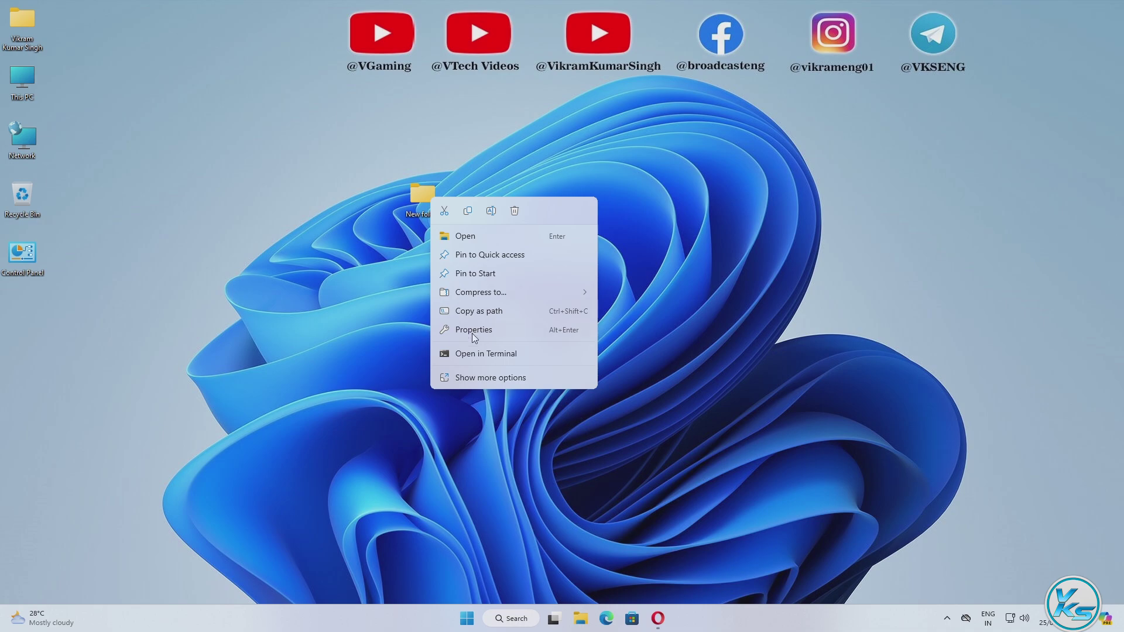
click(485, 377)
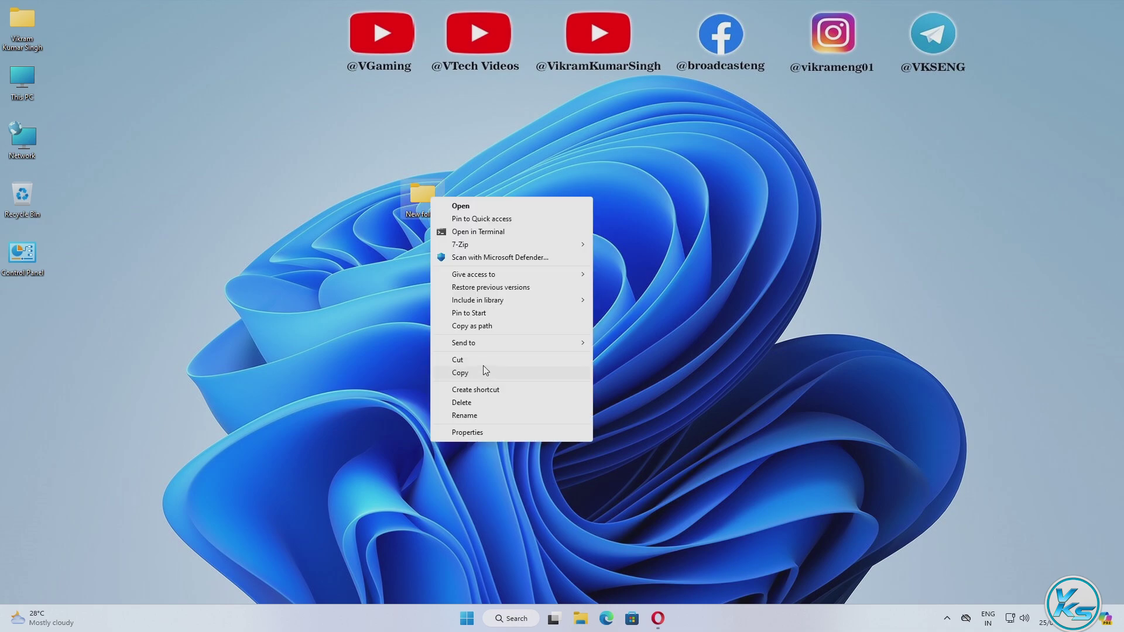
mouse_move(474, 249)
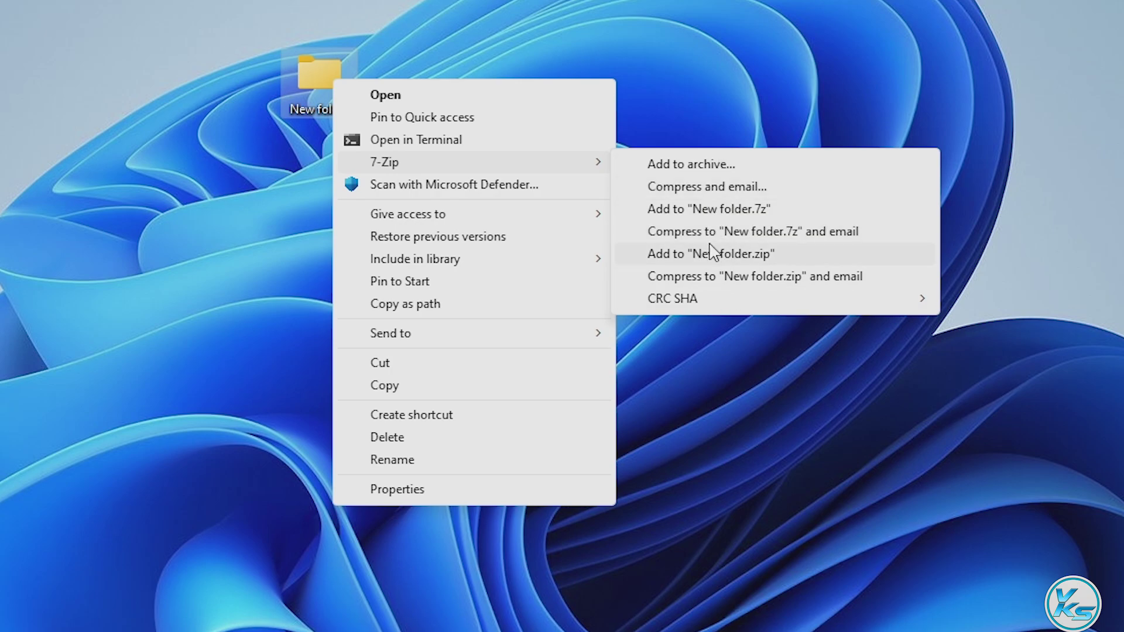
click(464, 42)
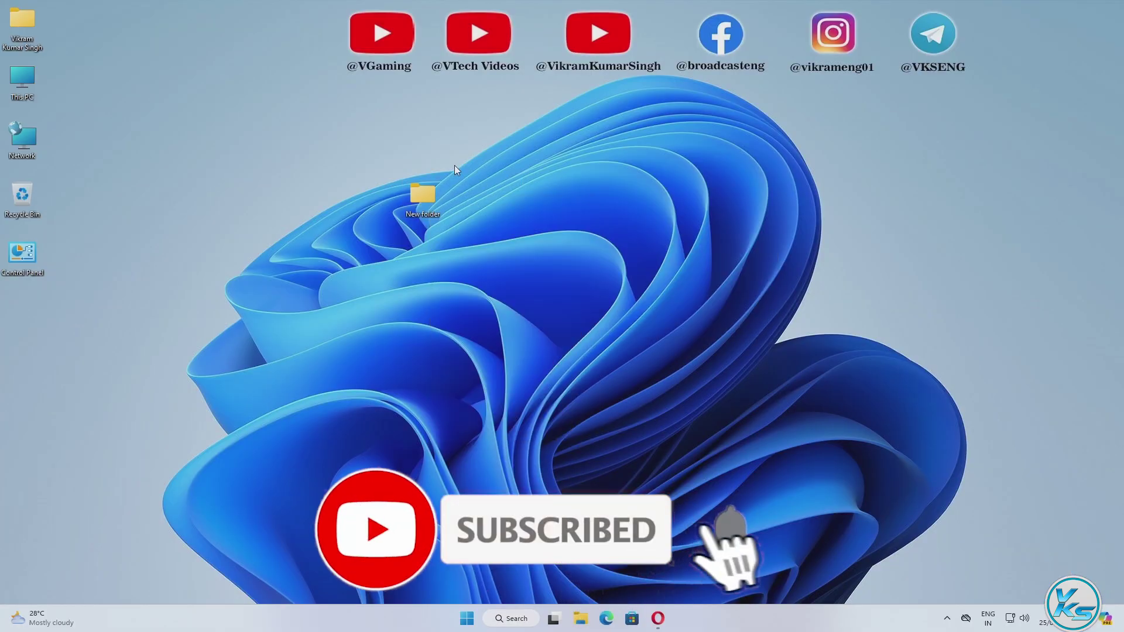